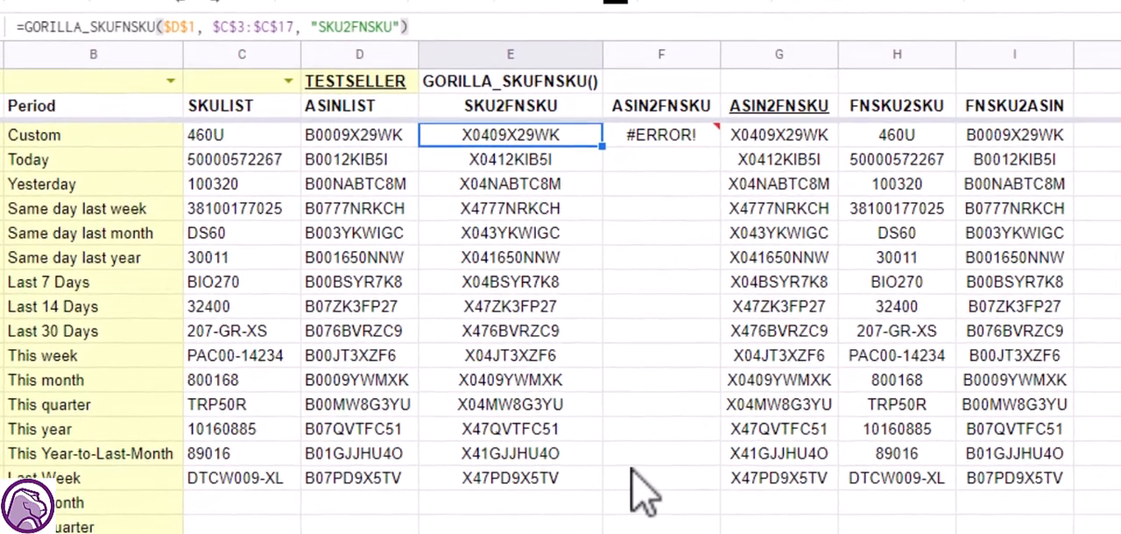
Clear all the arguments from the GORILLA_SKUFNSKU formula in cell E3, keeping only the function name and opening parenthesis.
key(Return)
key(shift+Left)
key(shift+Left)
key(shift+Left)
key(shift+Left)
key(shift+Left)
key(shift+Left)
key(shift+Left)
key(shift+Left)
key(shift+Left)
key(shift+Left)
key(shift+Left)
key(shift+Left)
key(shift+Left)
key(shift+Left)
key(shift+Left)
key(shift+Left)
key(shift+Left)
key(shift+Left)
key(shift+Left)
key(shift+Left)
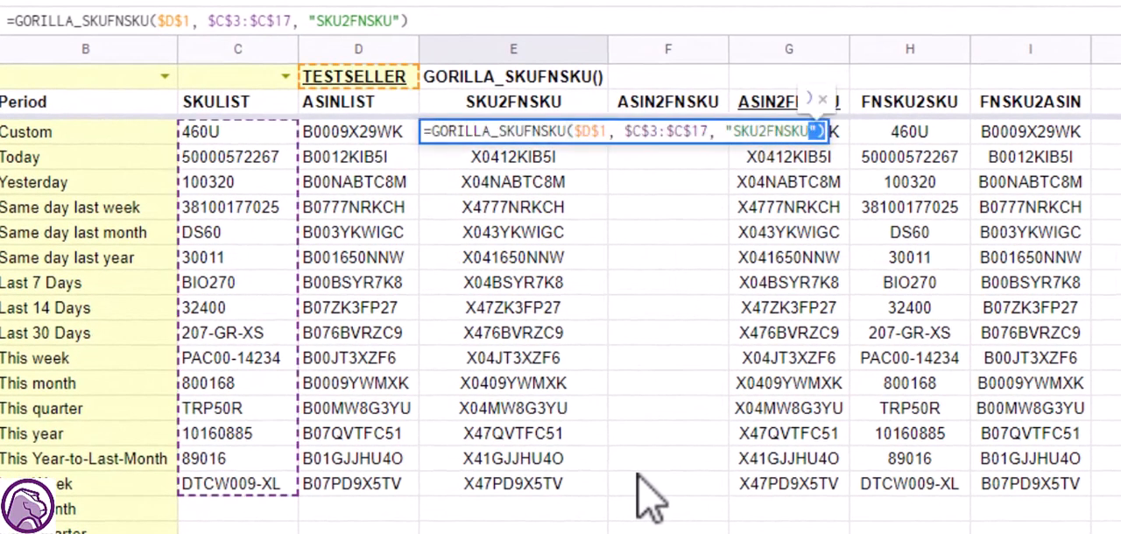
key(shift+Left)
key(shift+Left)
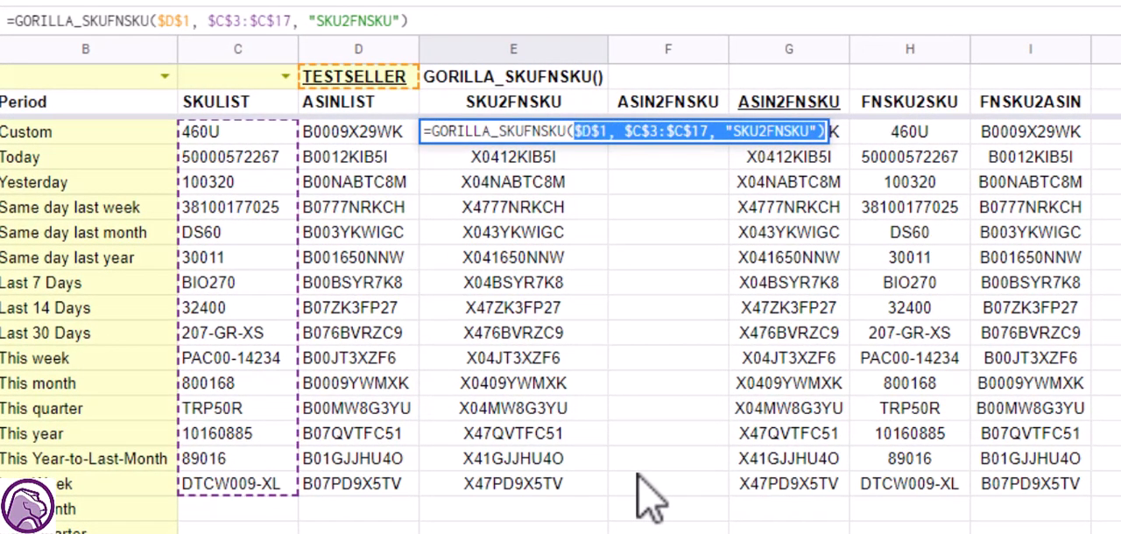
key(BackSpace)
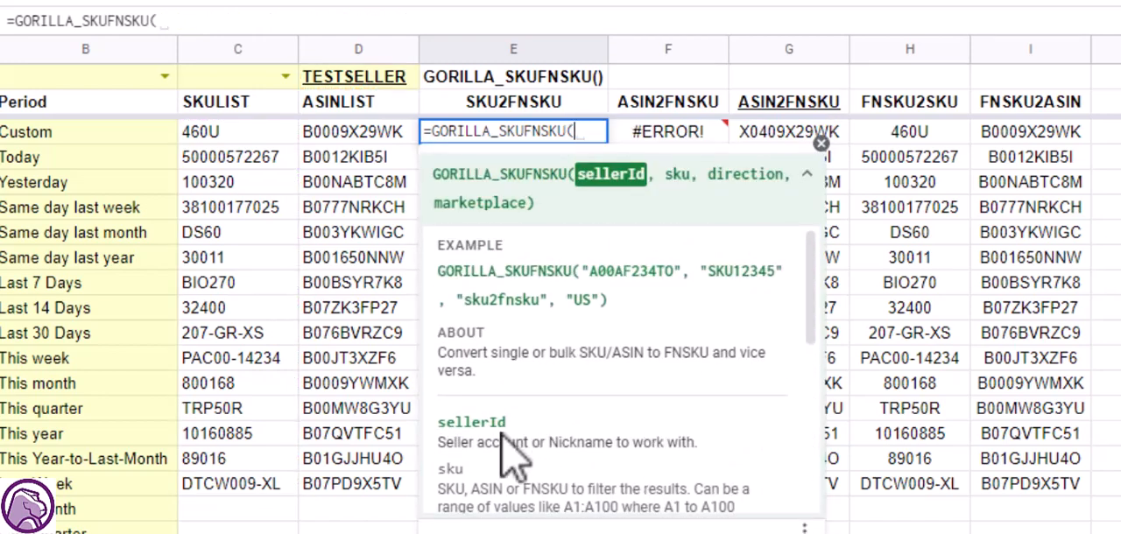
Read the function help for the sellerId, sku, direction and marketplace parameters, highlighting the default sku2fnsku direction.
scroll(512, 451, down, 3)
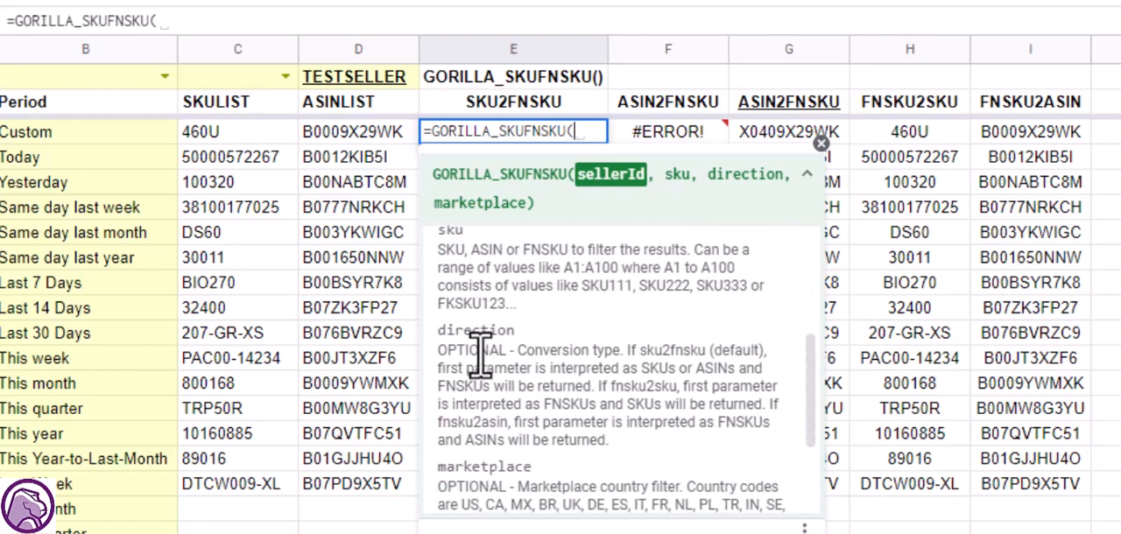
scroll(514, 302, up, 2)
scroll(480, 451, down, 2)
scroll(517, 350, down, 2)
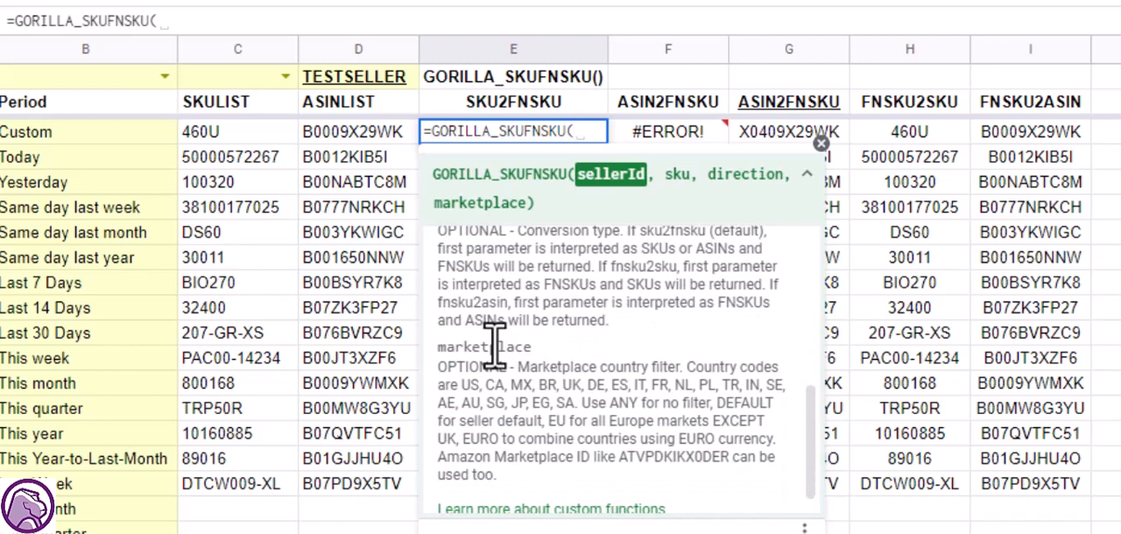
scroll(495, 346, up, 3)
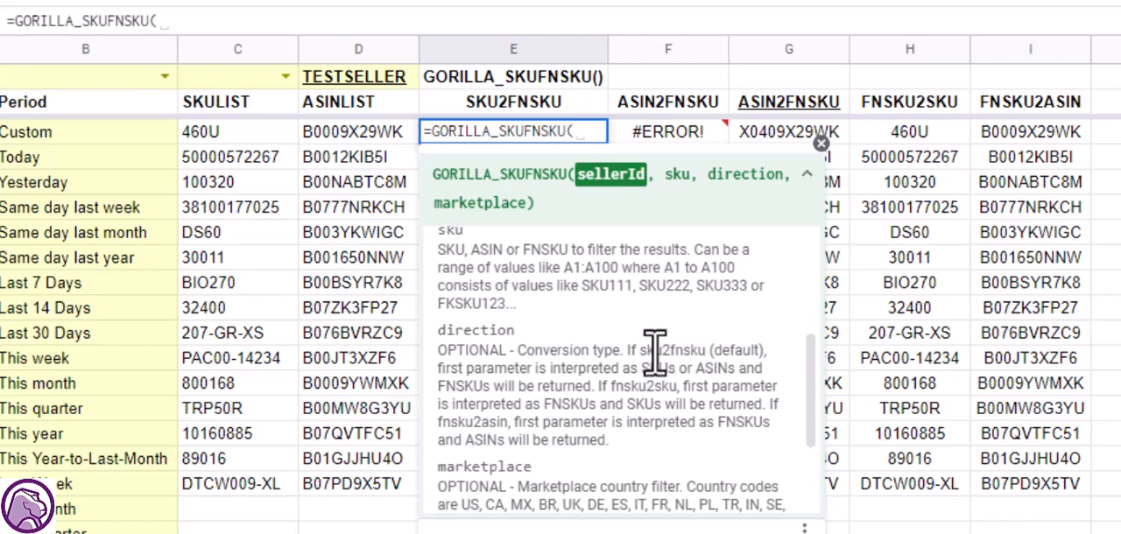
drag(642, 352, 709, 350)
Enter the absolute reference $D$1 as the sellerId argument of the formula in E3.
click(588, 134)
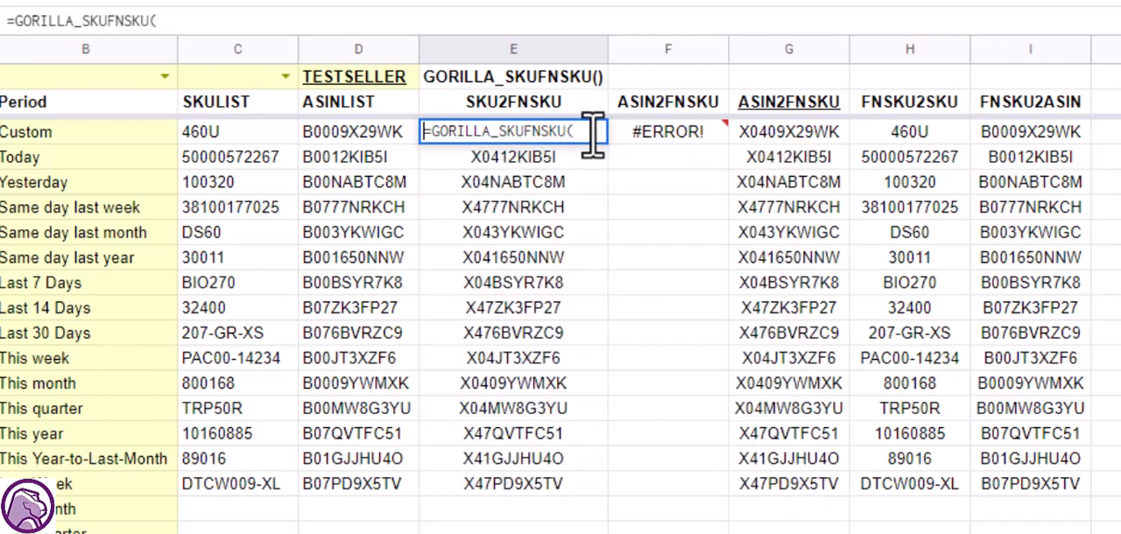
click(593, 133)
text(D1)
key(BackSpace)
text(1)
key(F4)
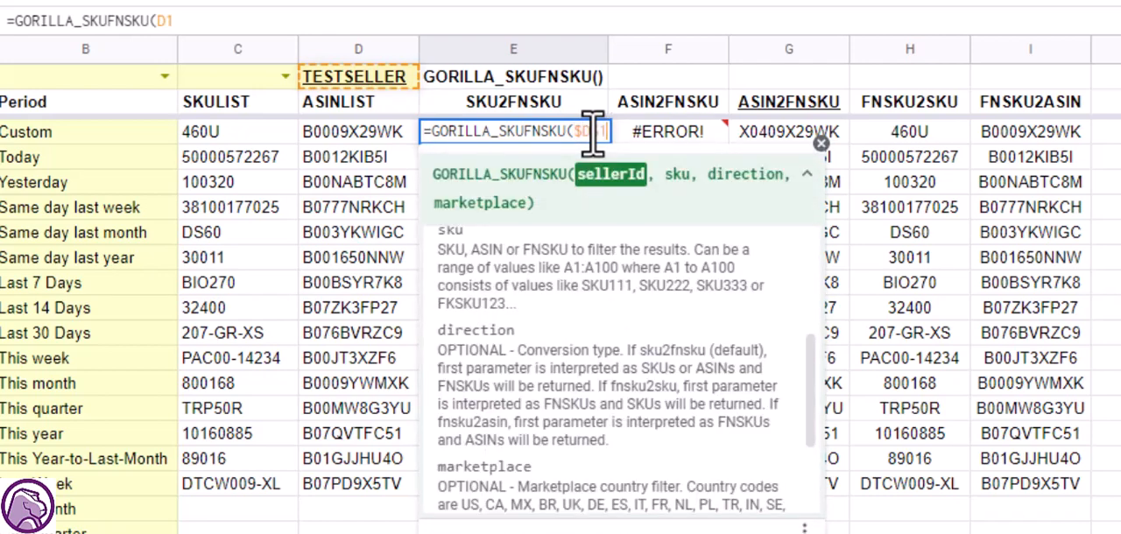
text(,)
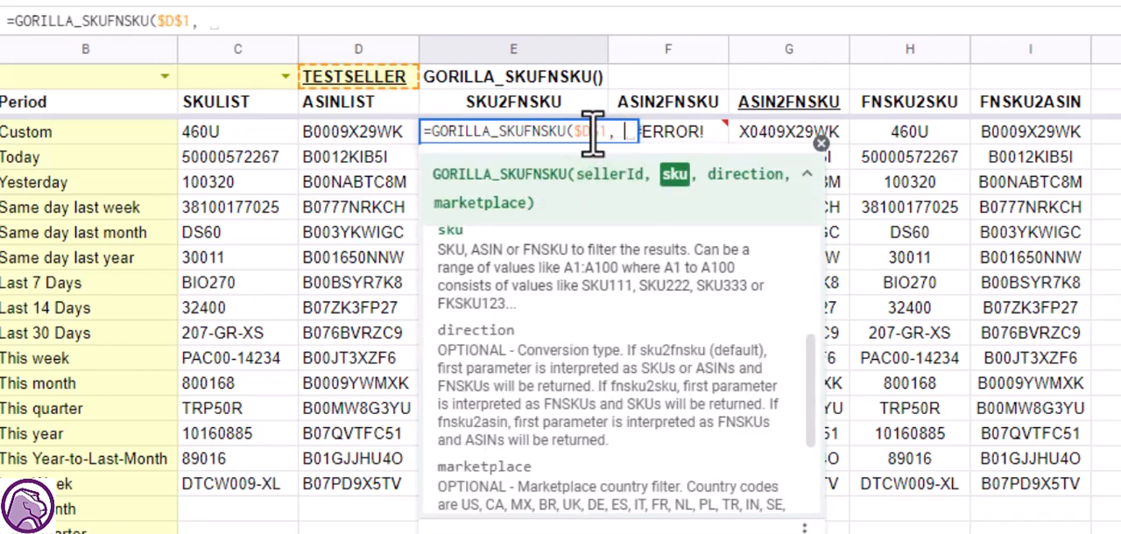
Add the absolute SKU range $C$3:$C$17 as the second argument and commit the formula without a direction.
key(Left)
key(Left)
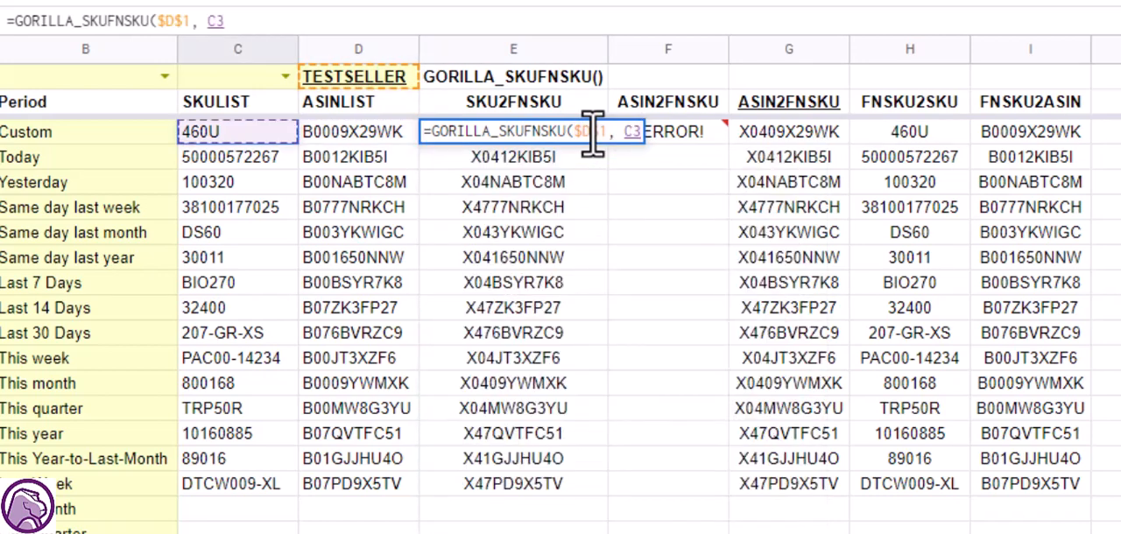
key(ctrl+shift+Down)
key(F4)
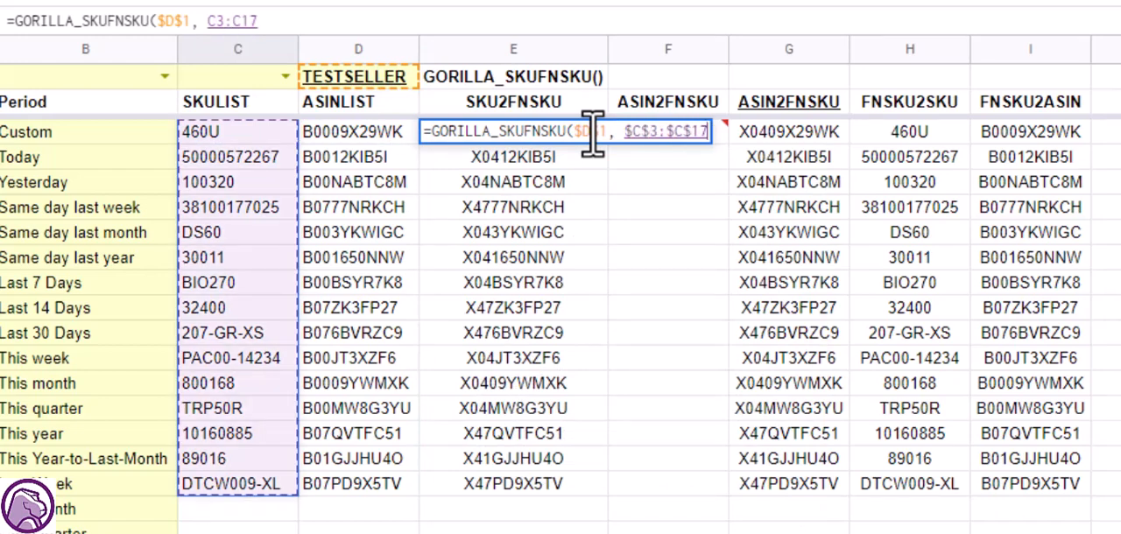
text(,)
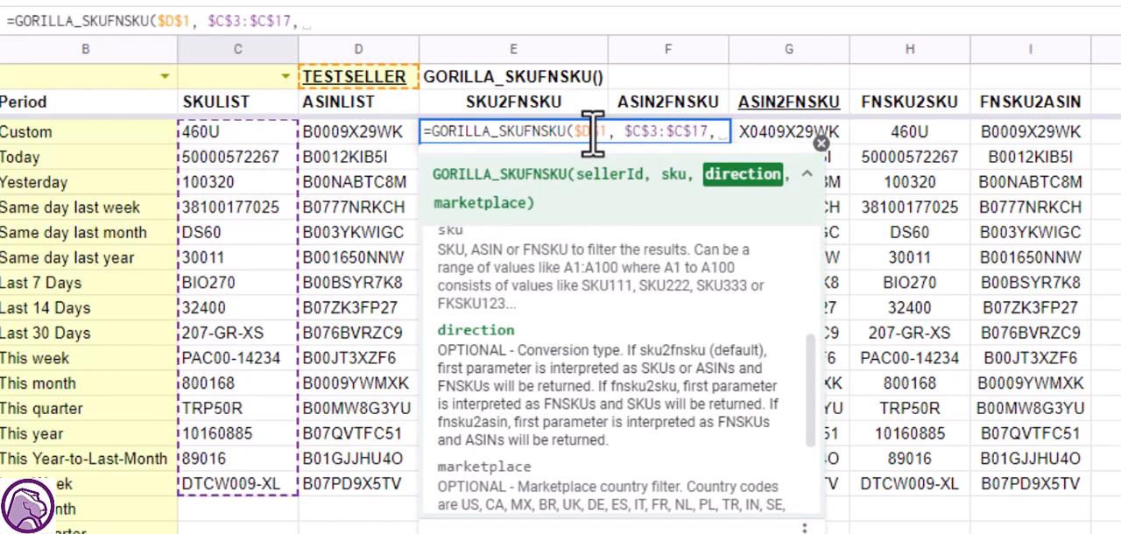
key(BackSpace)
key(BackSpace)
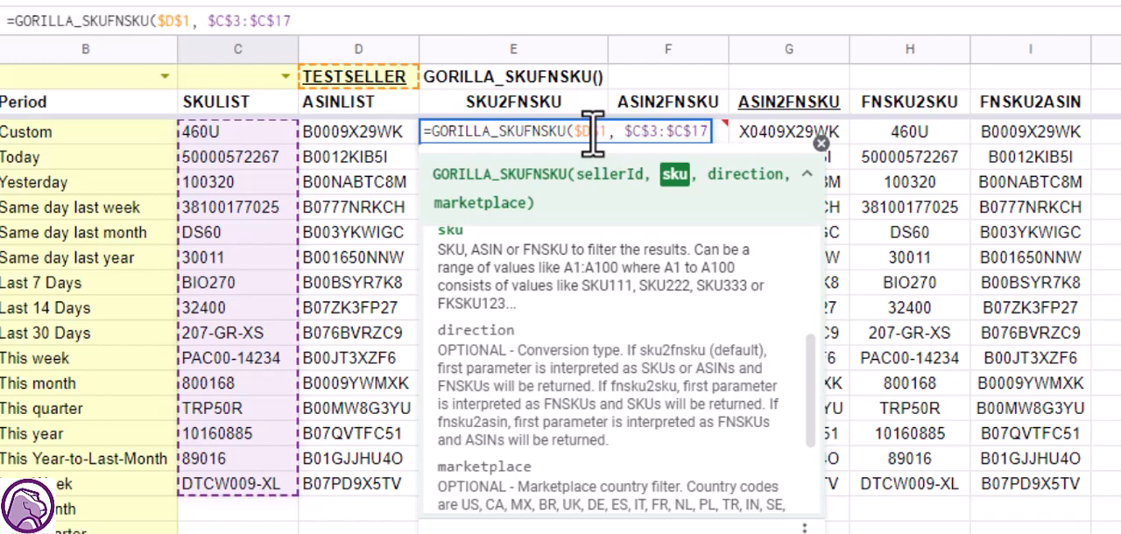
key(Tab)
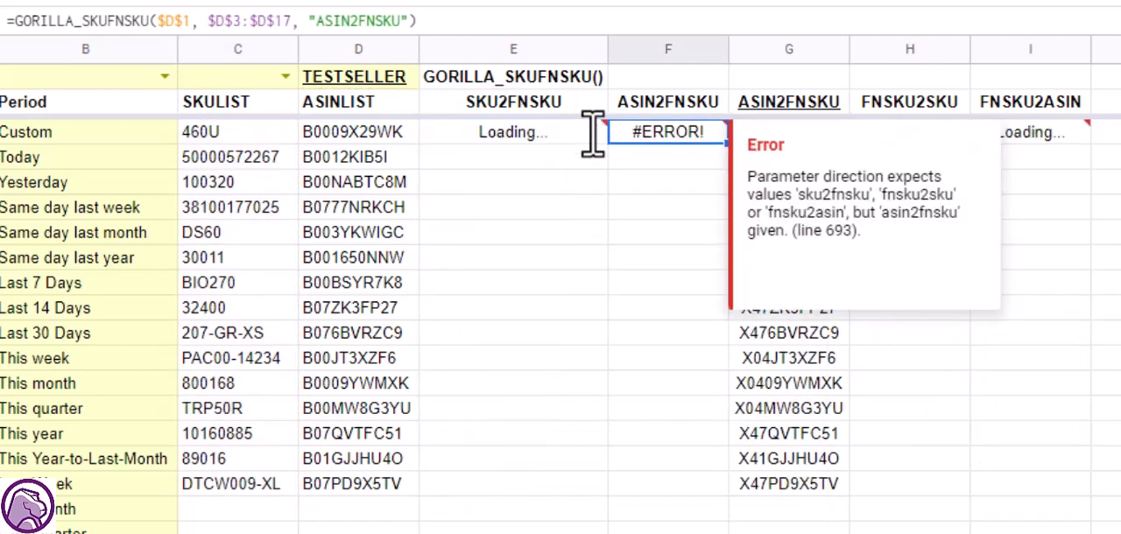
Select cell E3 and the results beneath it to check the SKU2FNSKU conversion.
click(592, 135)
key(Right)
click(592, 136)
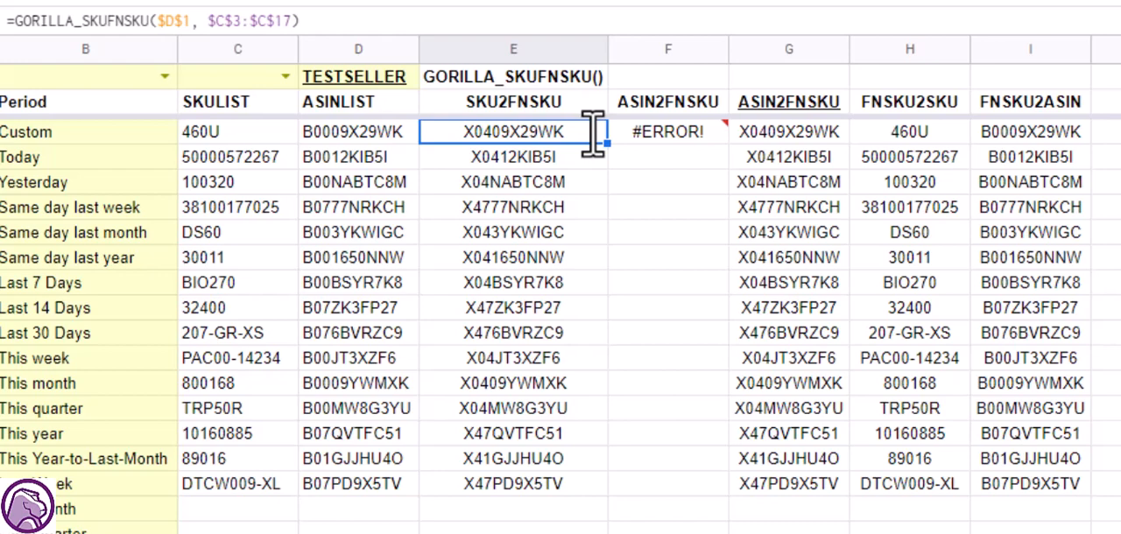
key(ctrl+shift+Down)
Open the formula in F3 and highlight its ASIN2FNSKU direction argument, leaving the formula as it is.
key(Right)
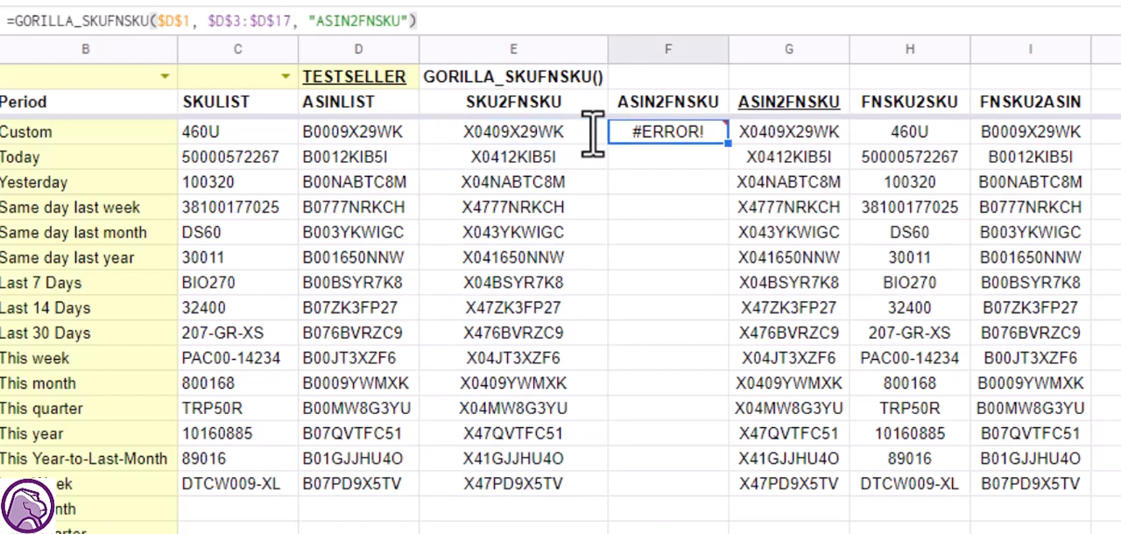
key(Return)
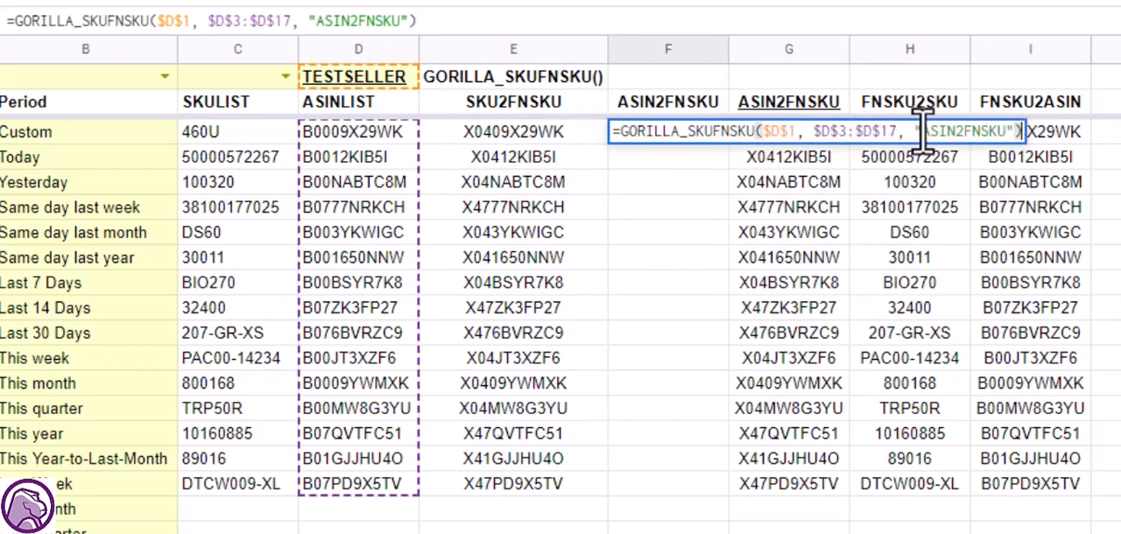
drag(926, 131, 1010, 129)
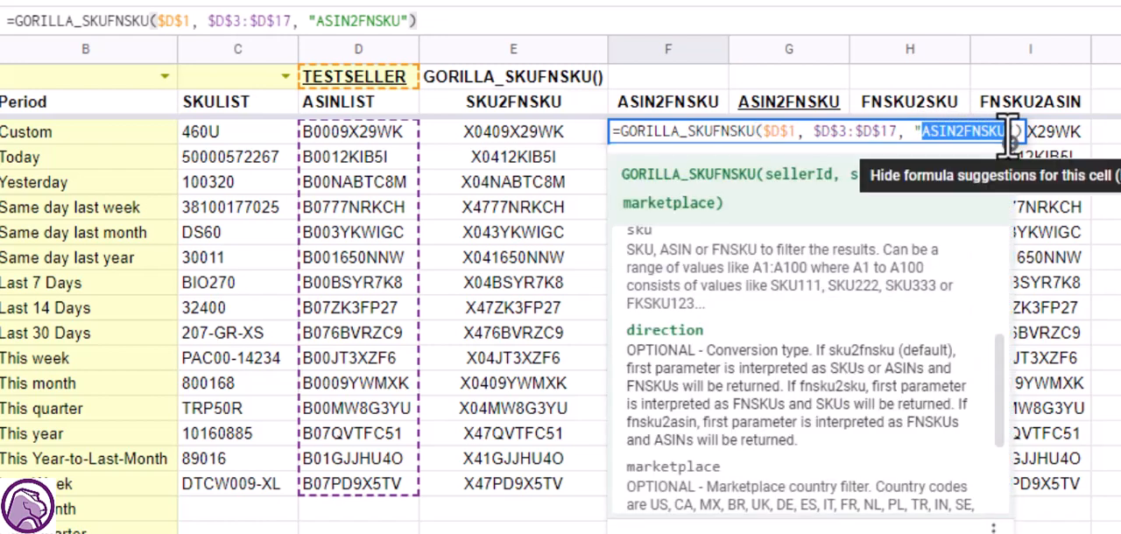
click(837, 138)
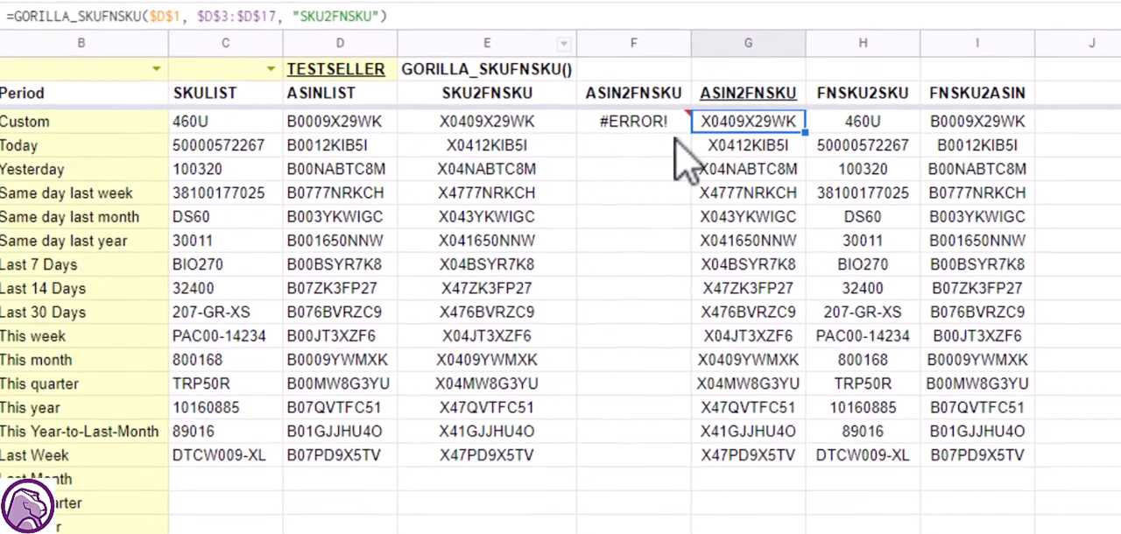
Inspect the formula in G3, highlighting its "SKU2FNSKU" direction argument, and exit without changes.
double_click(709, 125)
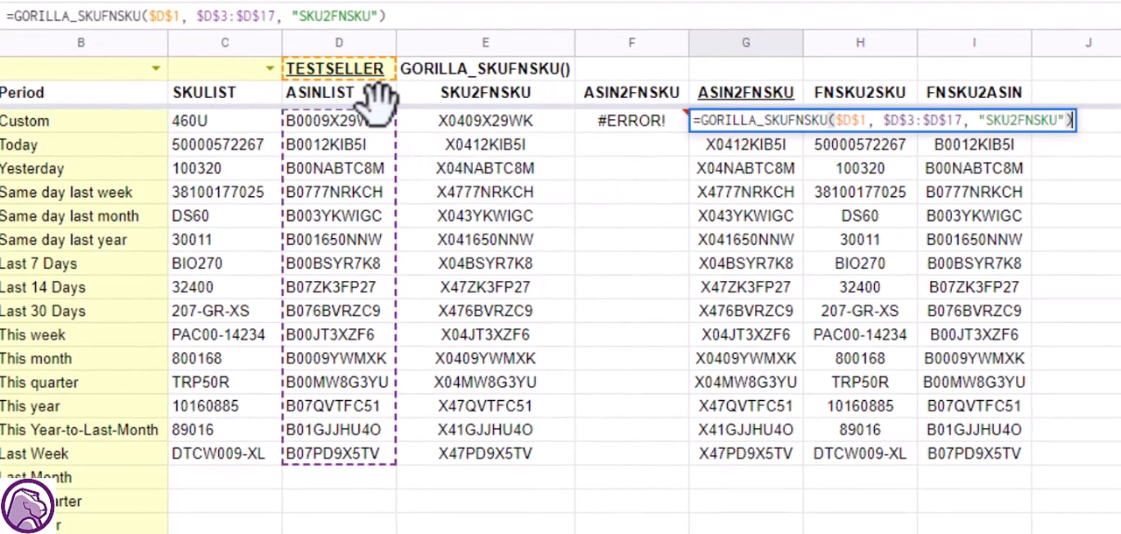
key(Escape)
double_click(746, 114)
double_click(1012, 118)
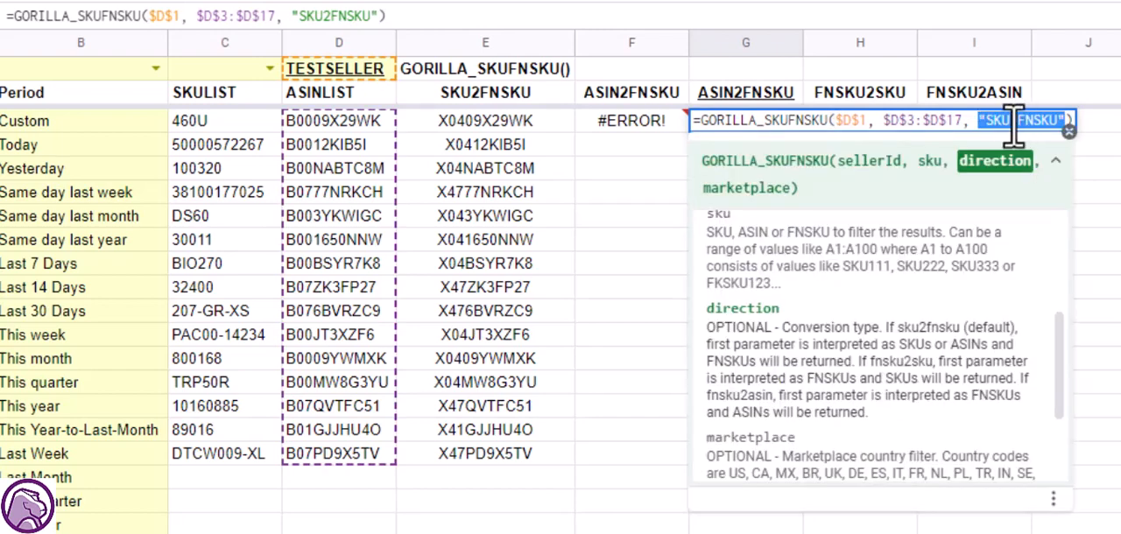
key(Escape)
Examine the formula in F3 again to compare its direction argument with G3's, and exit without changes.
double_click(668, 122)
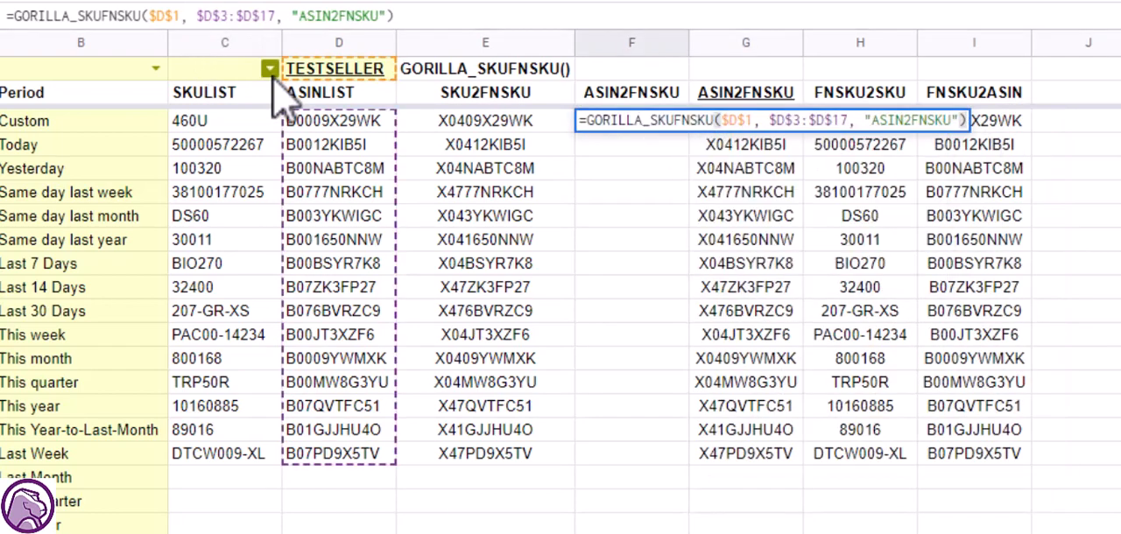
key(Escape)
key(F2)
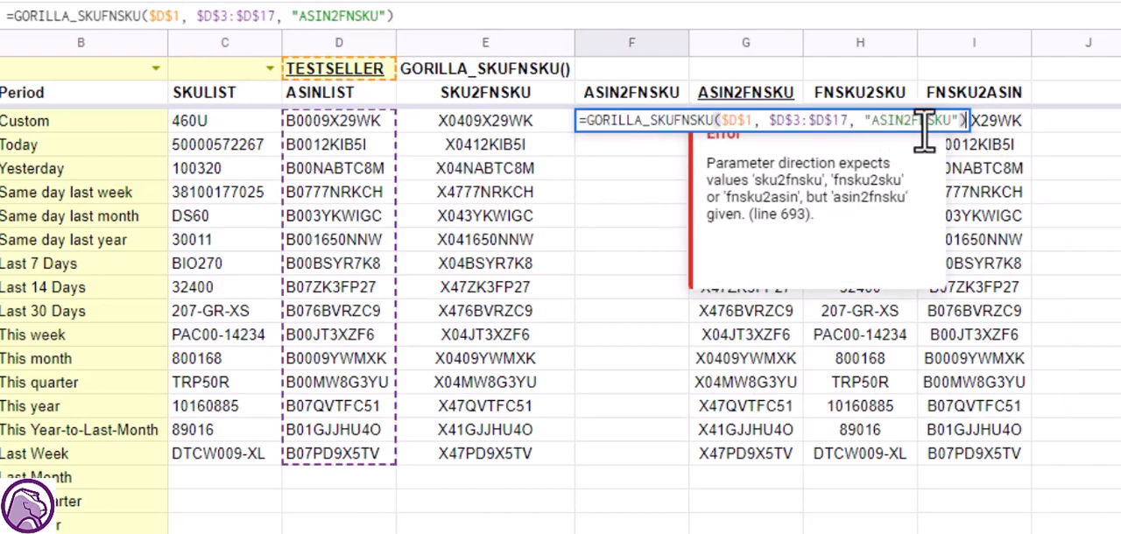
key(Escape)
click(655, 176)
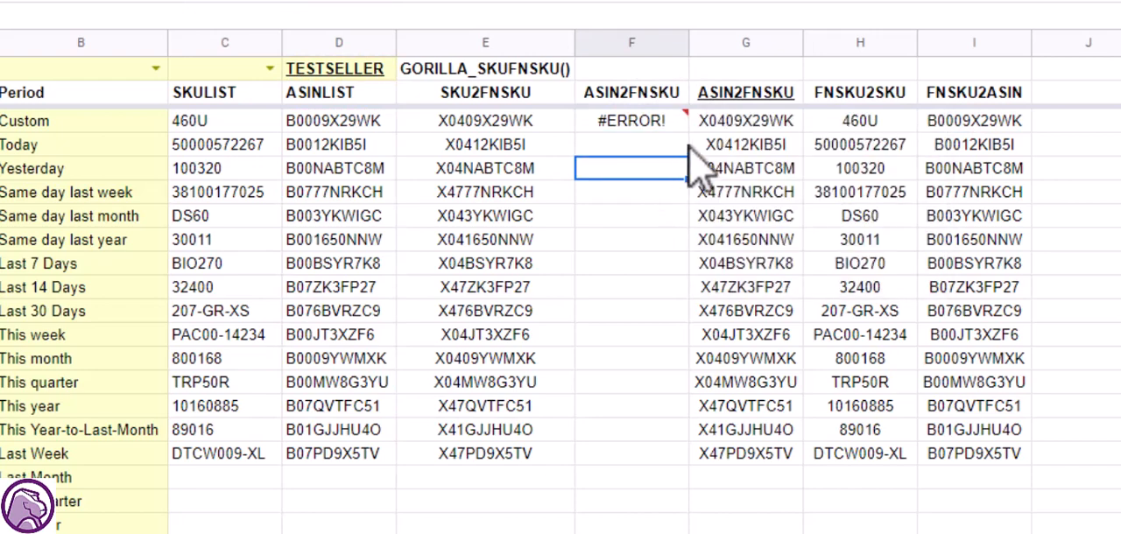
Recheck the direction used by the ASIN-to-FNSKU formula in G3 and exit without editing it.
click(758, 130)
double_click(758, 128)
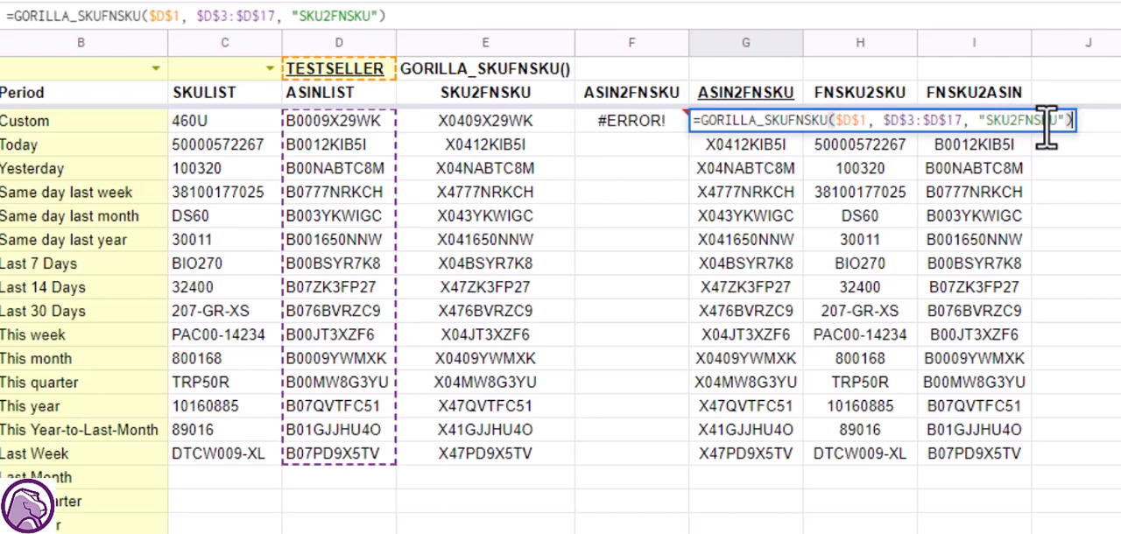
key(Escape)
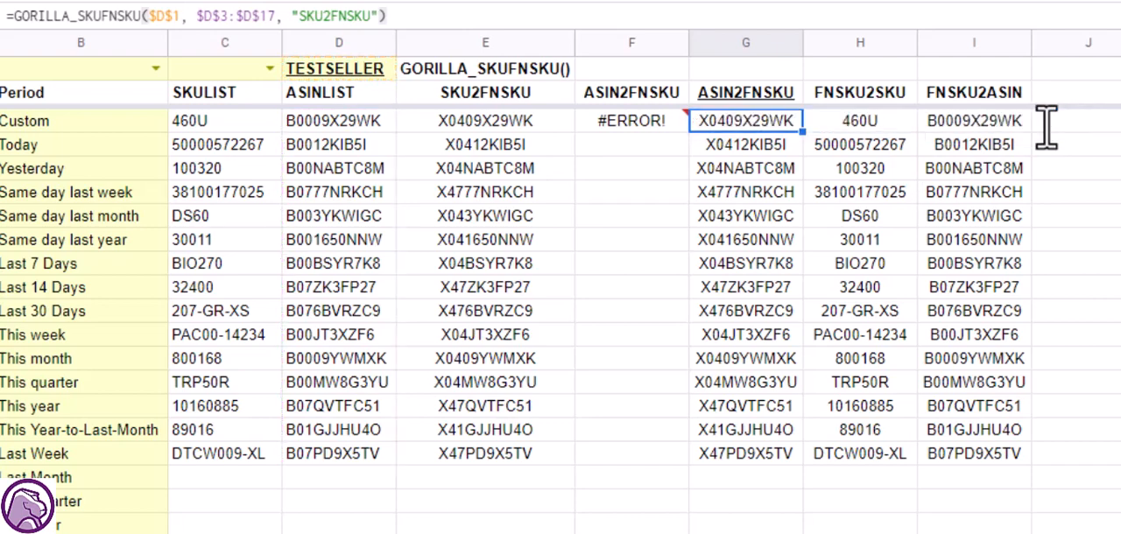
Inspect the FNSKU2SKU formula in H3, highlighting its seller, $E$3:$E$17 range and direction arguments, and exit without changes.
key(Right)
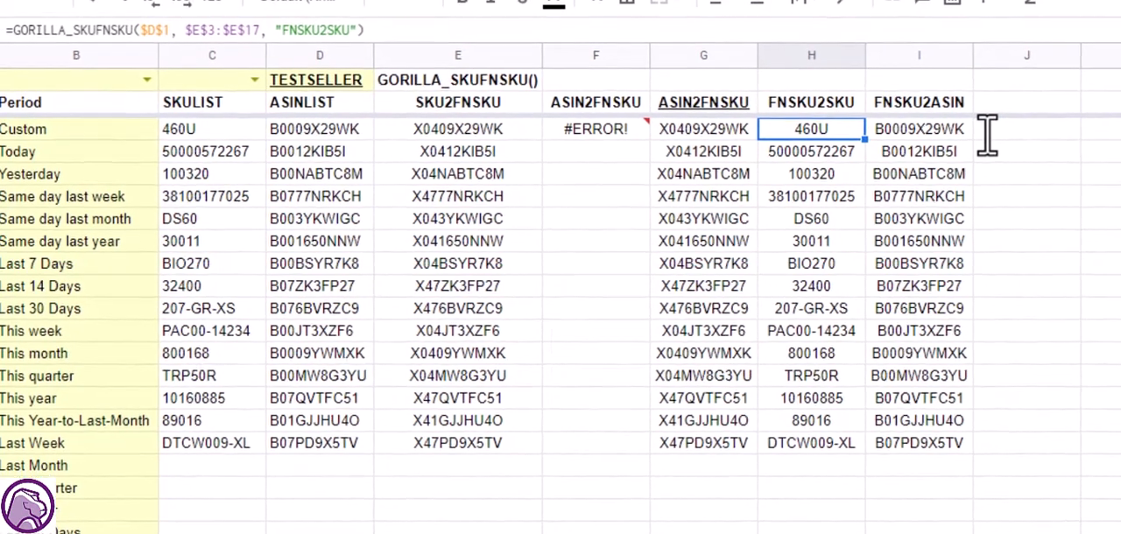
key(Return)
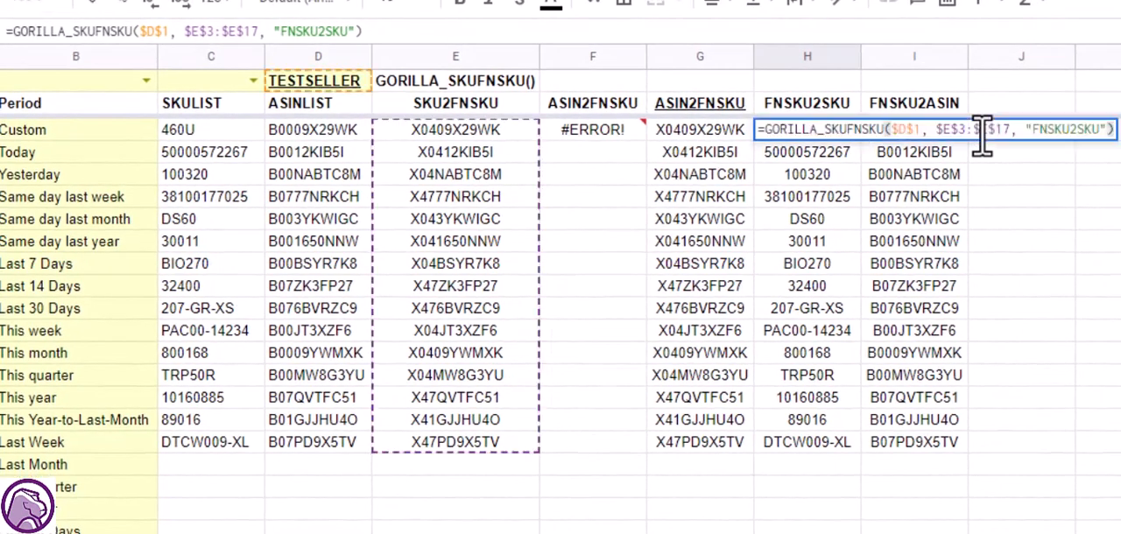
click(904, 131)
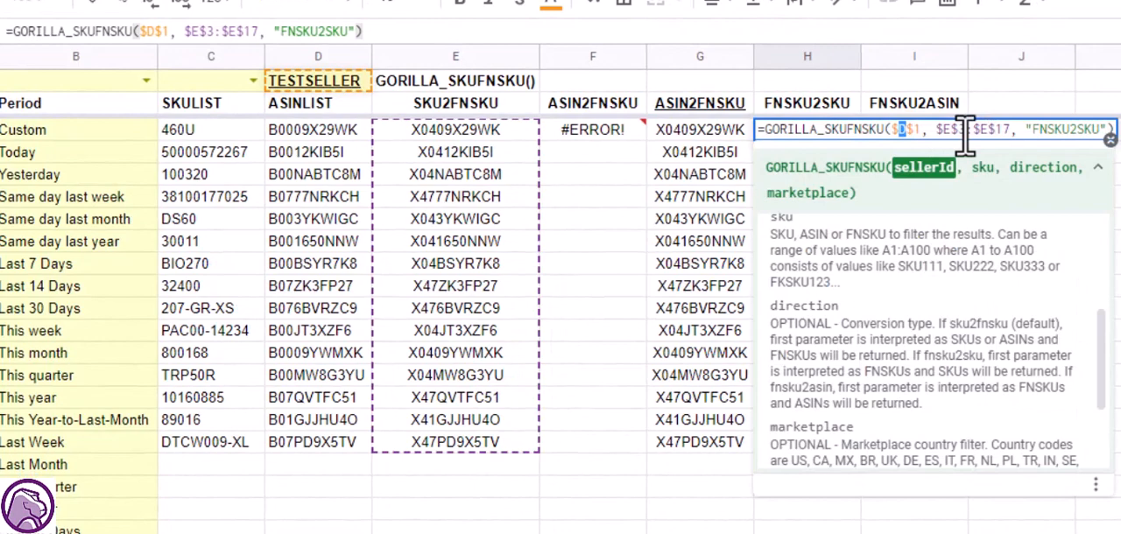
drag(935, 130, 1007, 131)
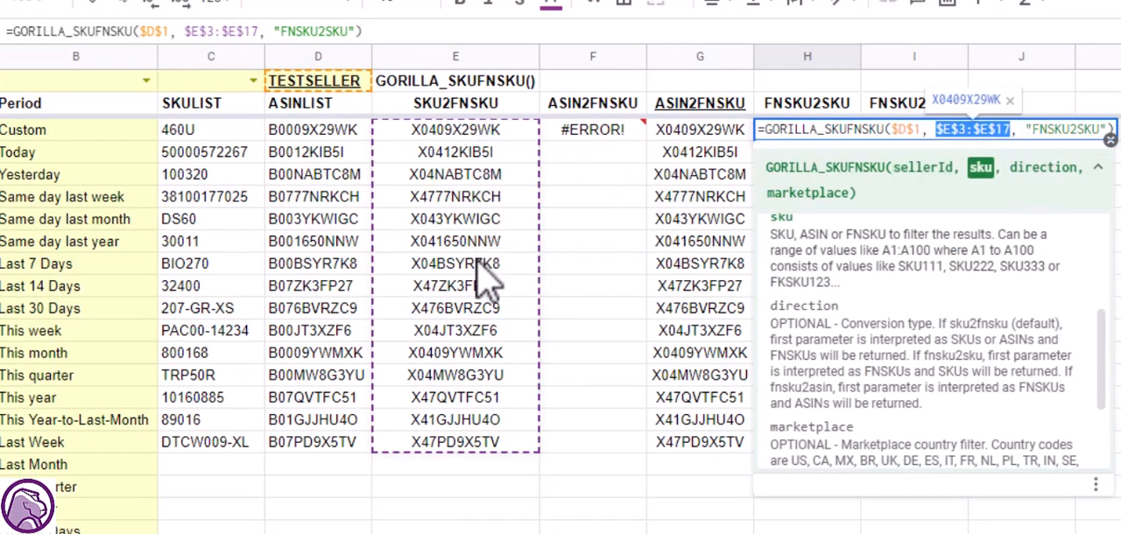
click(1034, 131)
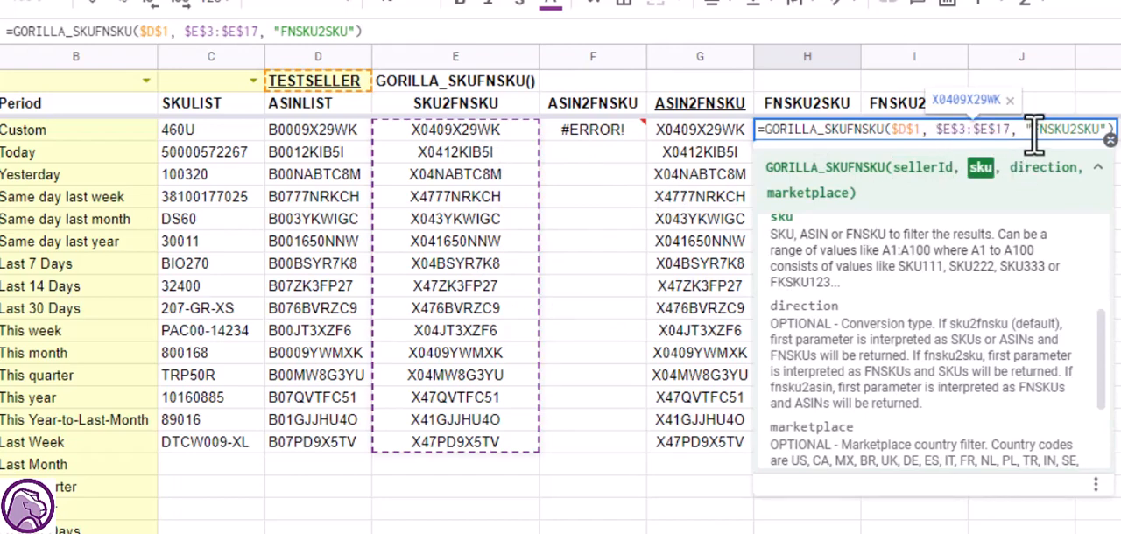
drag(1034, 130, 1102, 127)
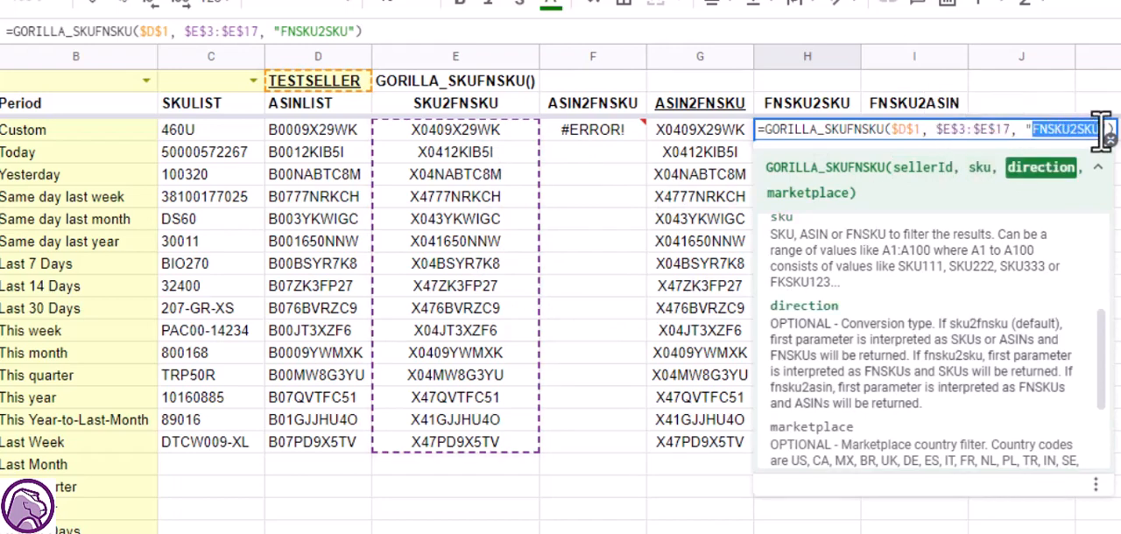
key(Escape)
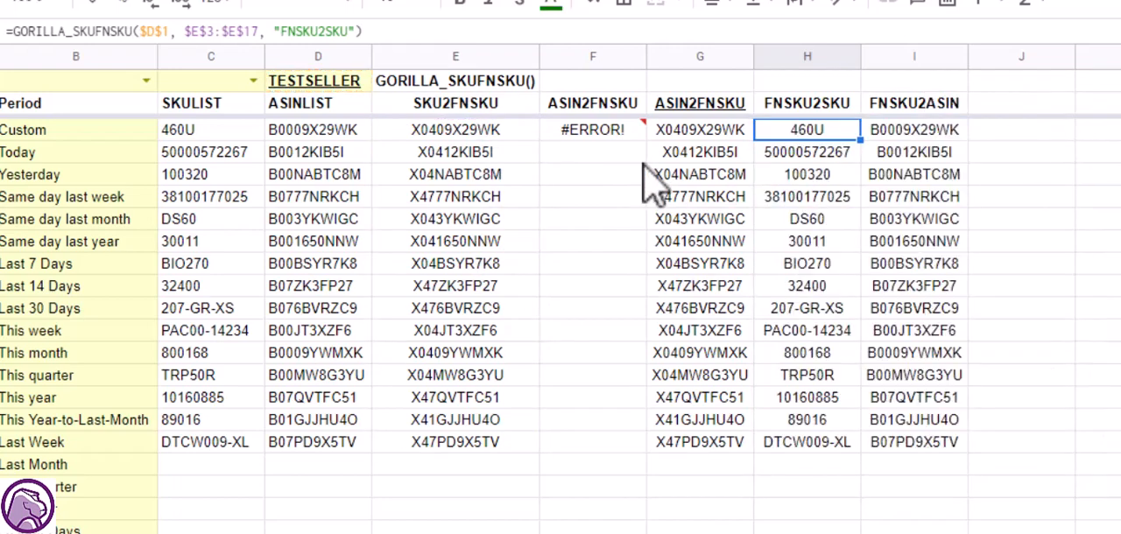
Select the FNSKU2SKU results in column H together with the SKULIST values in column C to compare them.
drag(804, 324, 802, 447)
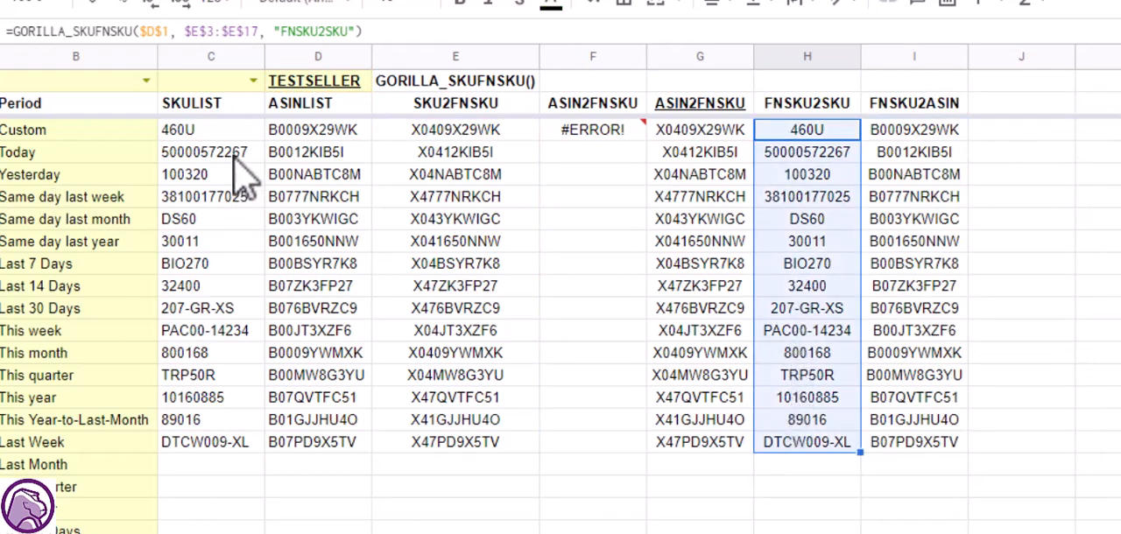
drag(225, 131, 219, 451)
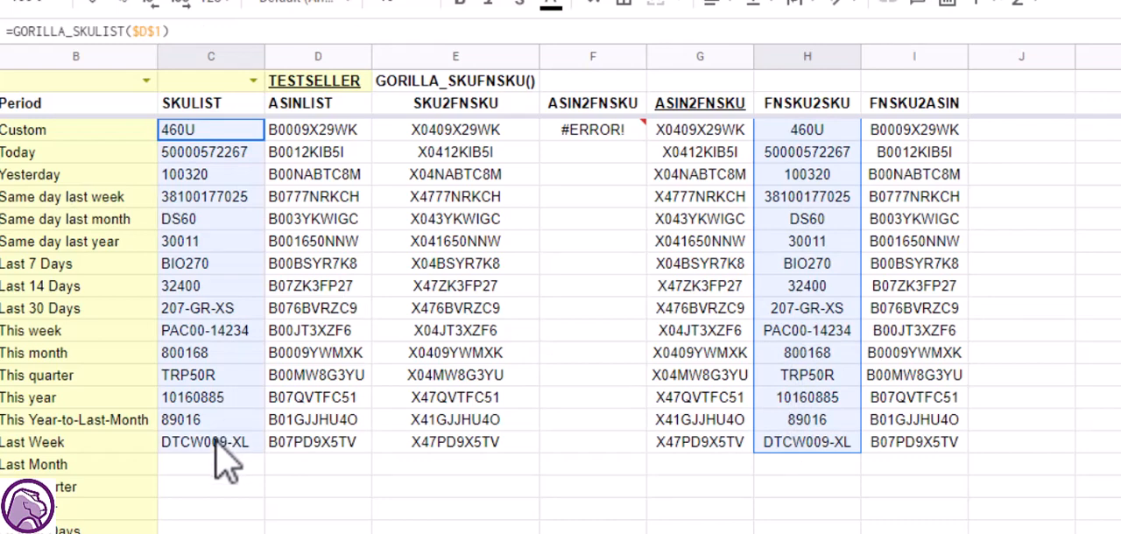
Inspect the FNSKU2ASIN formula in I3, checking its seller, $E$3:$E$17 range and direction arguments.
click(886, 132)
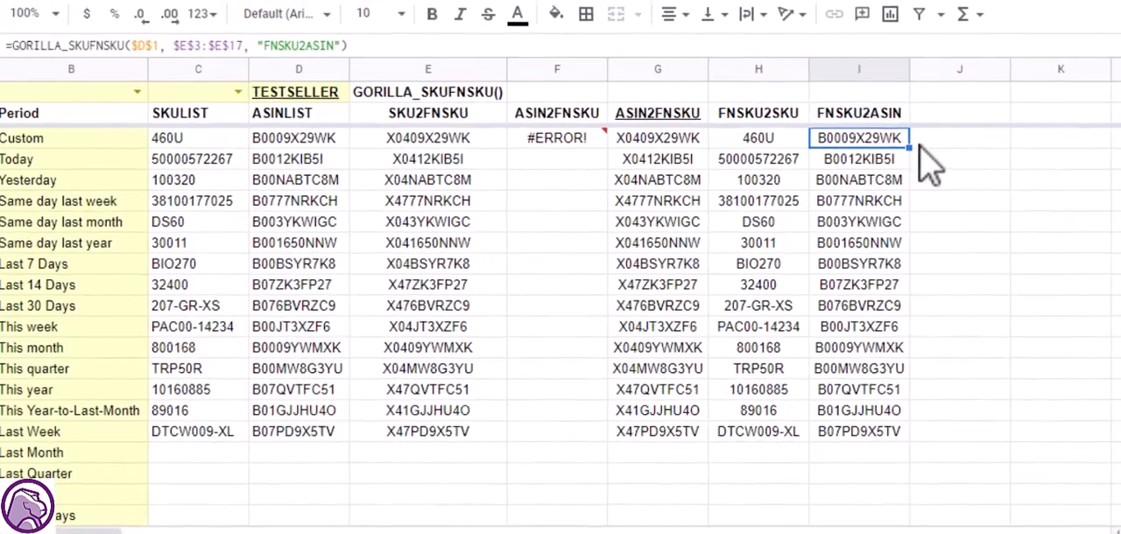
double_click(911, 133)
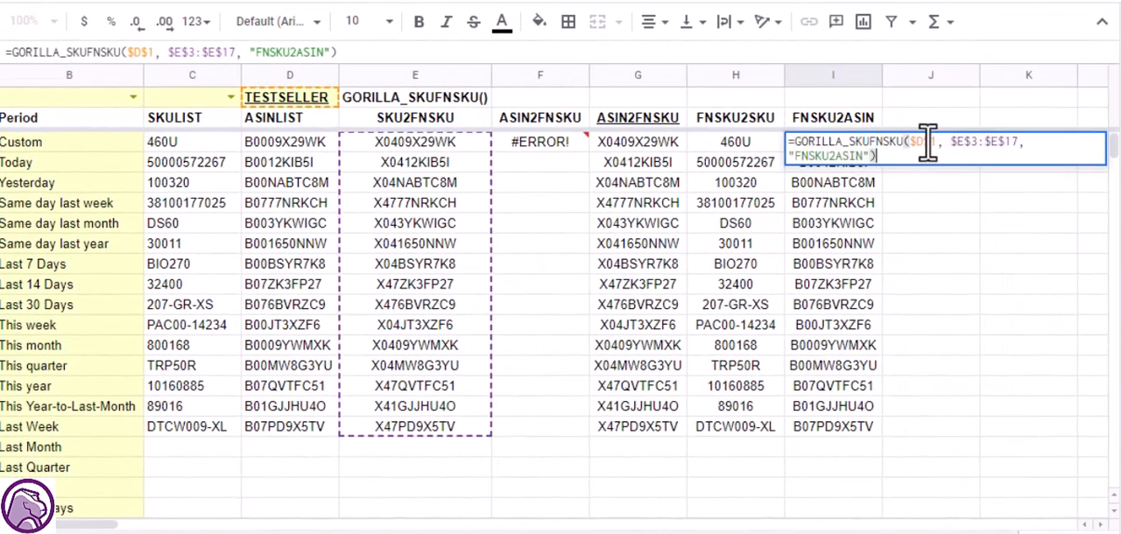
click(929, 144)
click(979, 145)
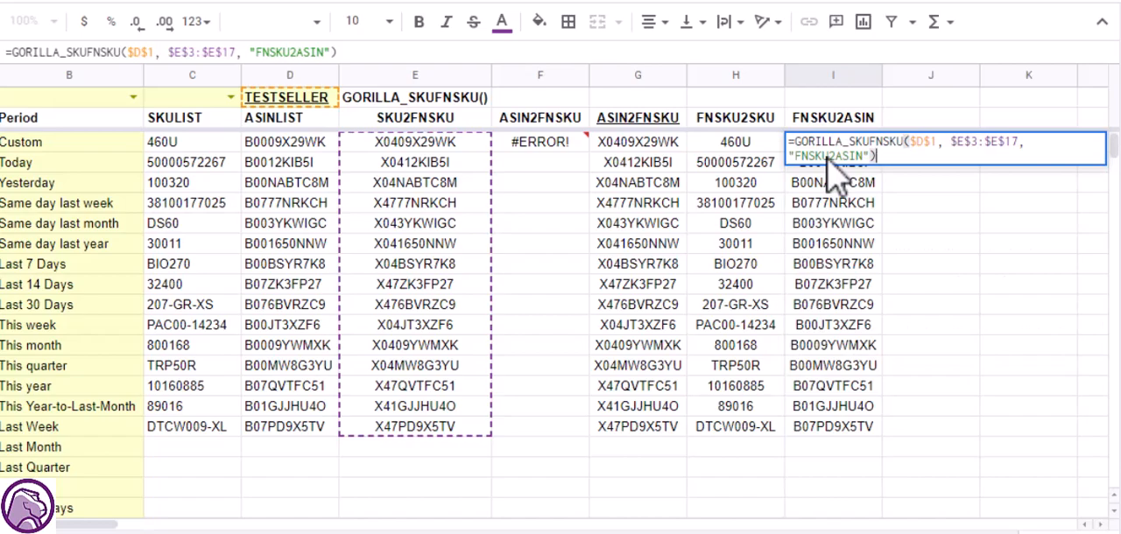
Open the SKU2FNSKU formula in E3, highlight its $C$3:$C$17 argument, and exit without changes.
click(468, 143)
double_click(469, 143)
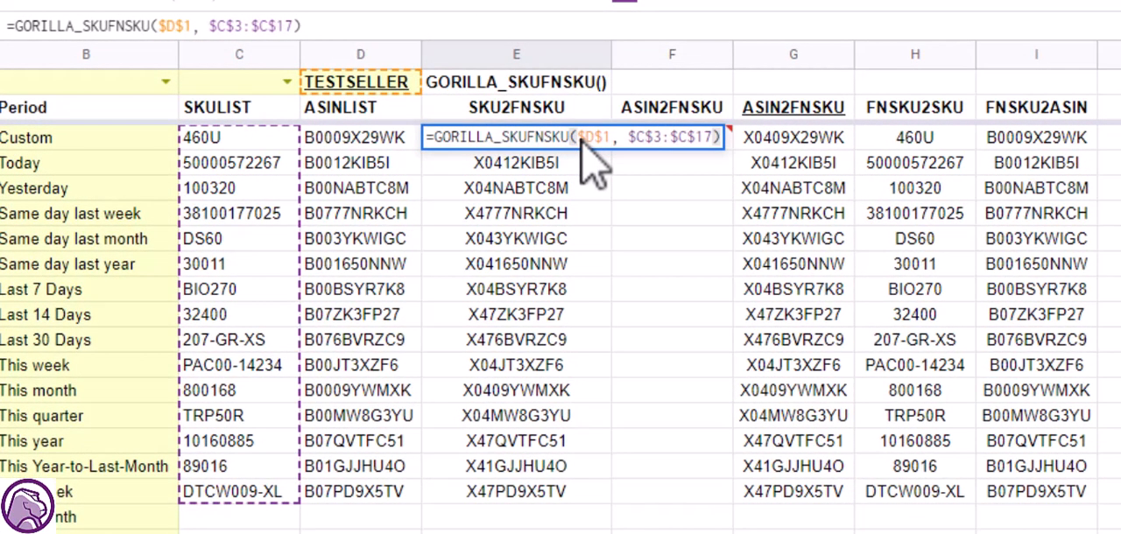
key(Left)
key(shift+Left)
key(shift+Left)
key(shift+Left)
key(shift+Left)
key(shift+Left)
key(shift+Left)
key(shift+Left)
key(shift+Left)
key(shift+Left)
key(shift+Left)
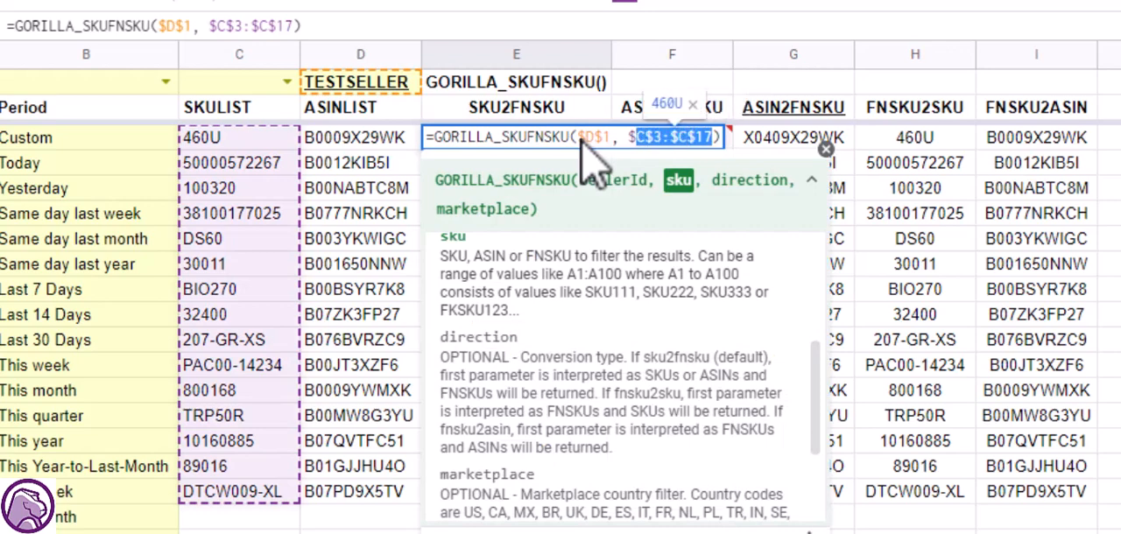
key(shift+Left)
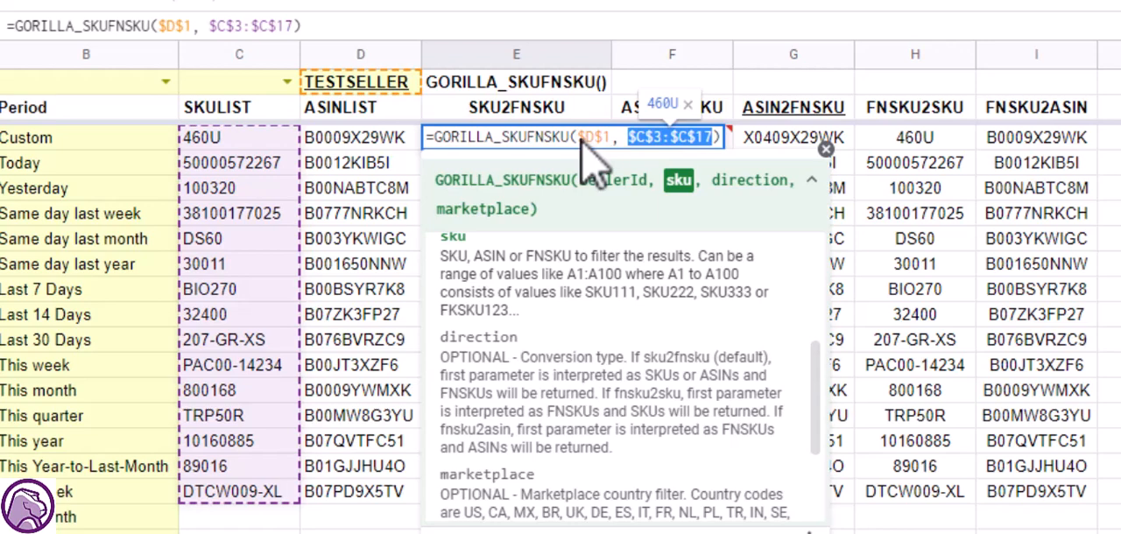
key(Escape)
Try replacing the comma after $D$1 in E3's GORILLA_SKUFNSKU formula with a semicolon and commit the formula.
key(F2)
key(Left)
key(Left)
key(Left)
key(Left)
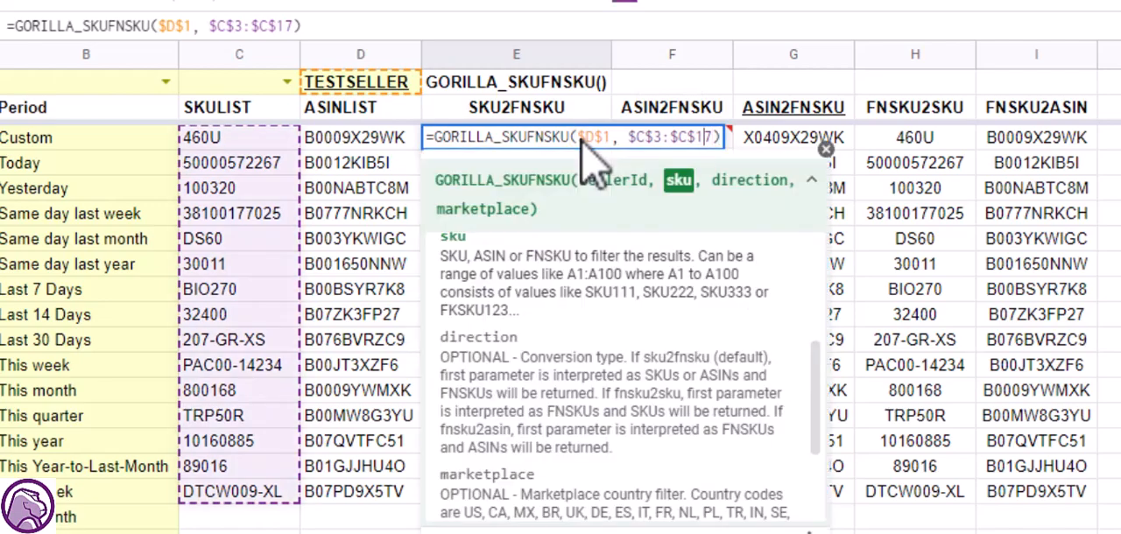
key(Left)
key(Left)
key(Left)
key(Left)
key(Left)
key(Left)
key(Left)
key(Left)
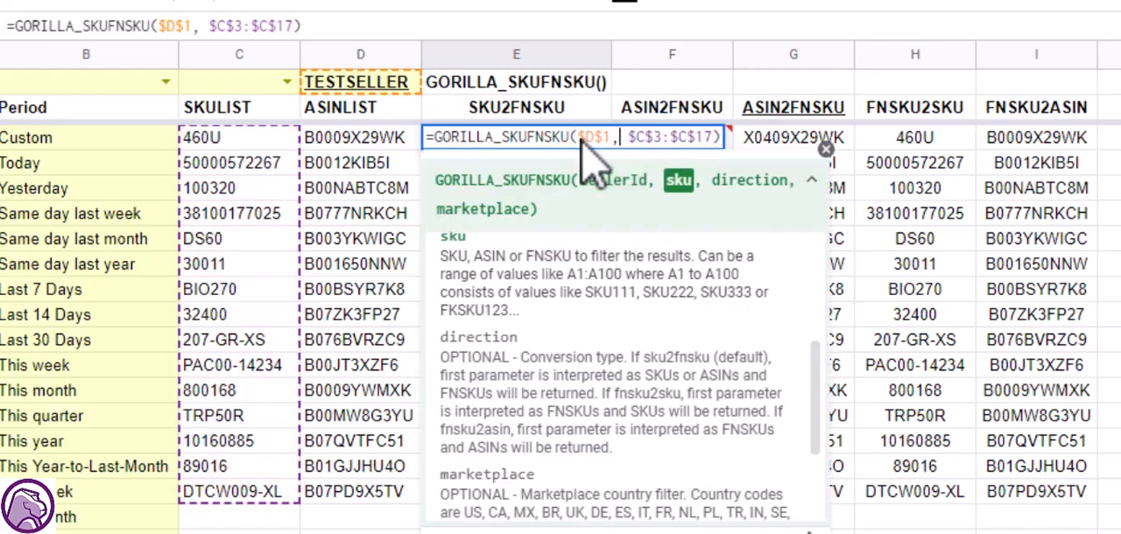
key(BackSpace)
text(;)
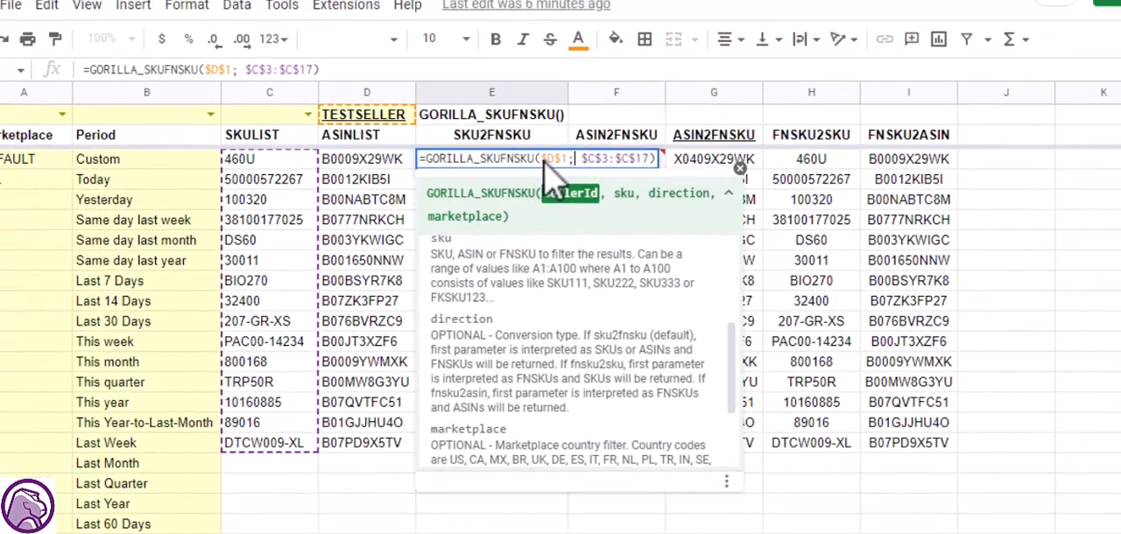
key(ctrl+Return)
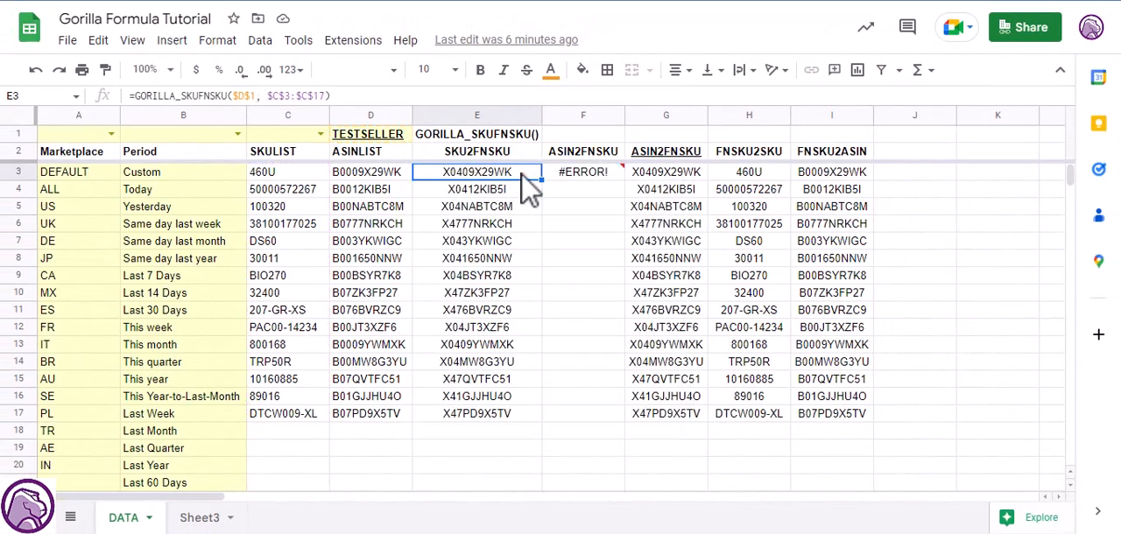